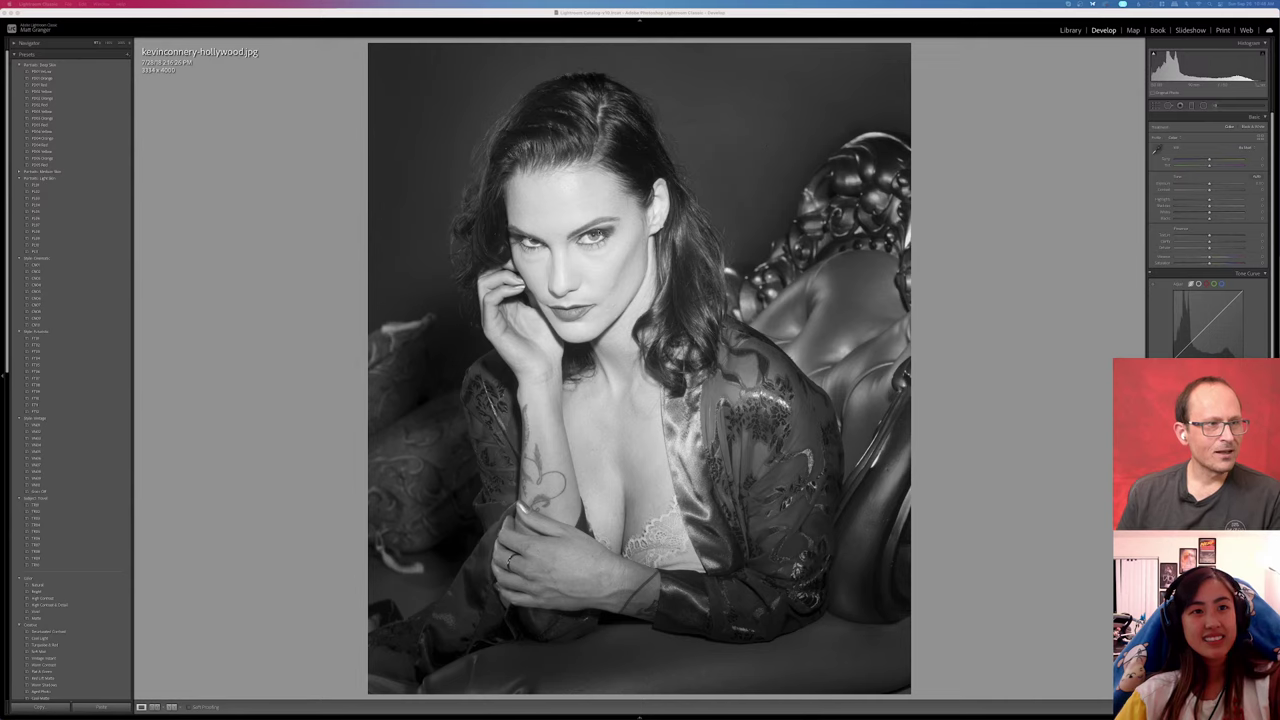
# Inspect the dark-haired woman's face up close, flag the black-and-white portrait as a pick, and move on to the next photo.
pyautogui.click(767, 147)
pyautogui.click(604, 233)
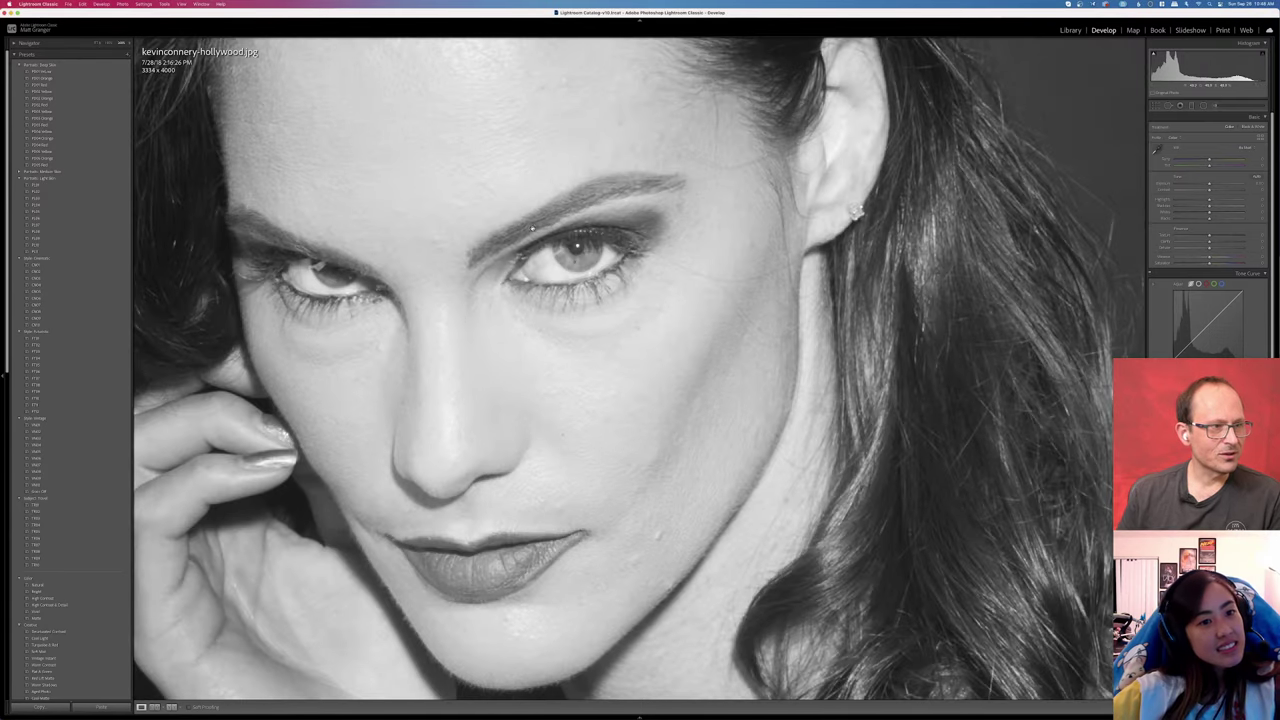
pyautogui.moveTo(500, 300); pyautogui.dragTo(671, 211)
pyautogui.click(671, 211)
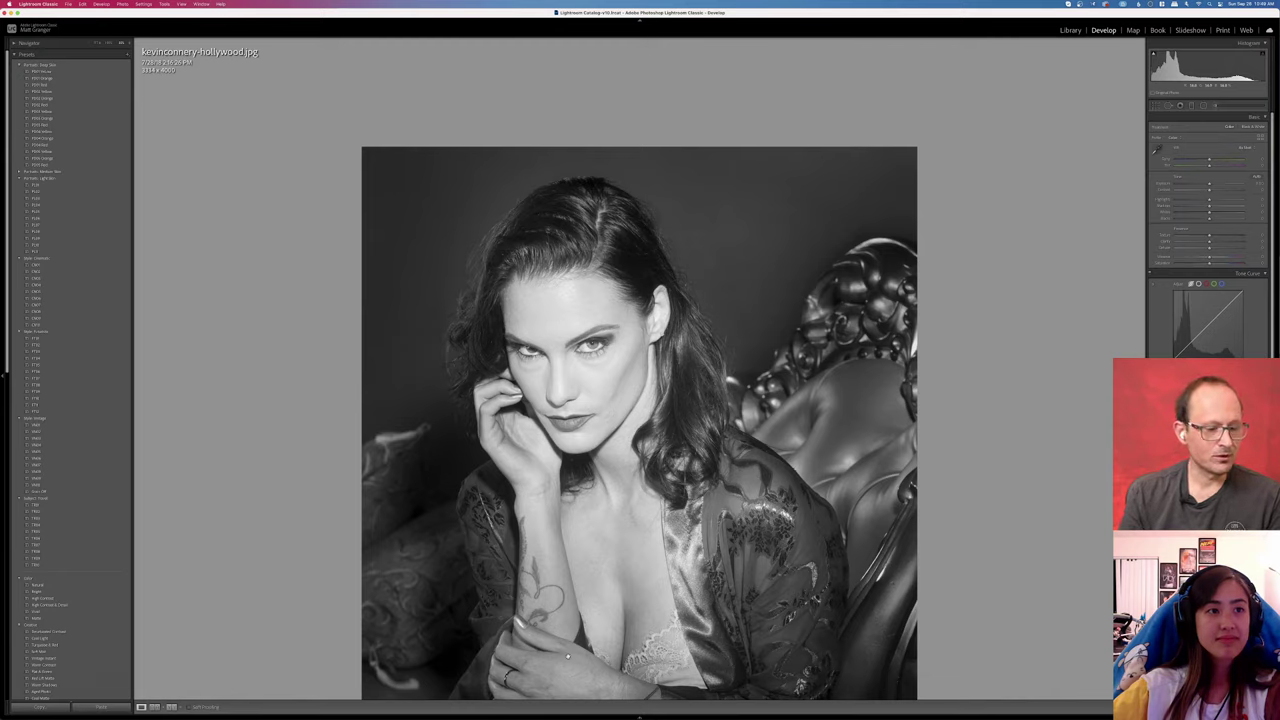
pyautogui.press('p')
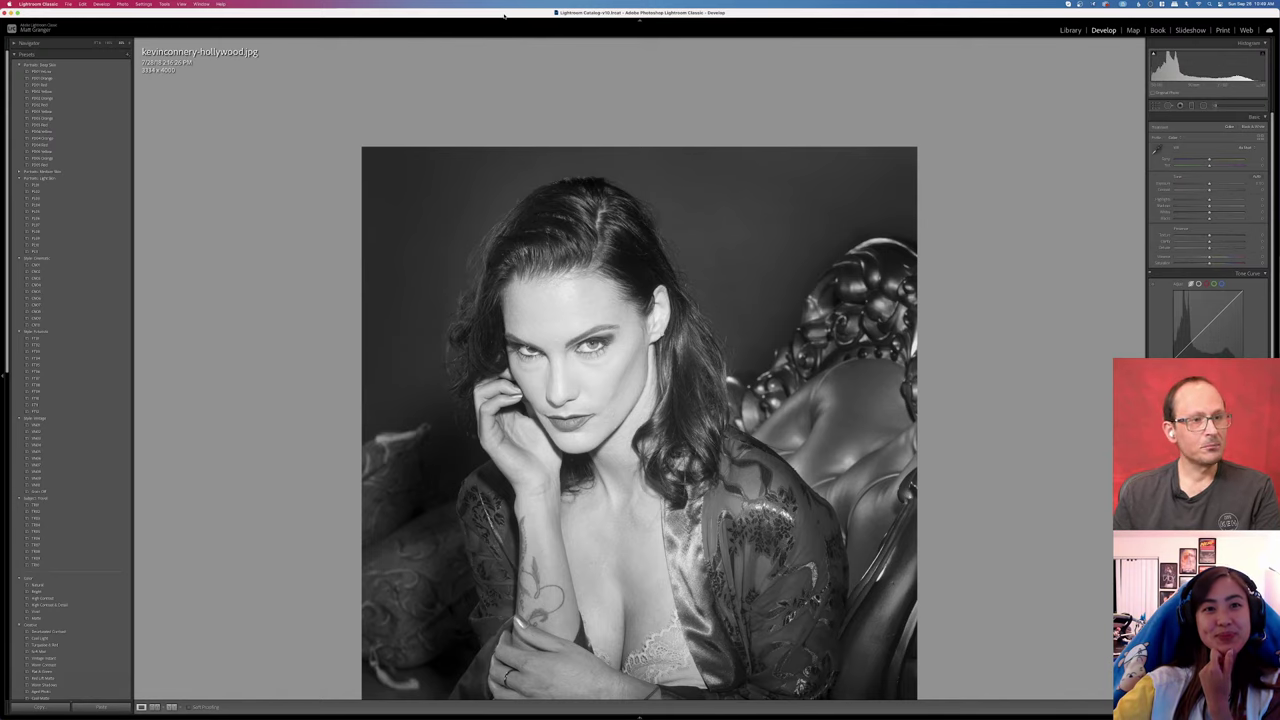
pyautogui.press('Right')
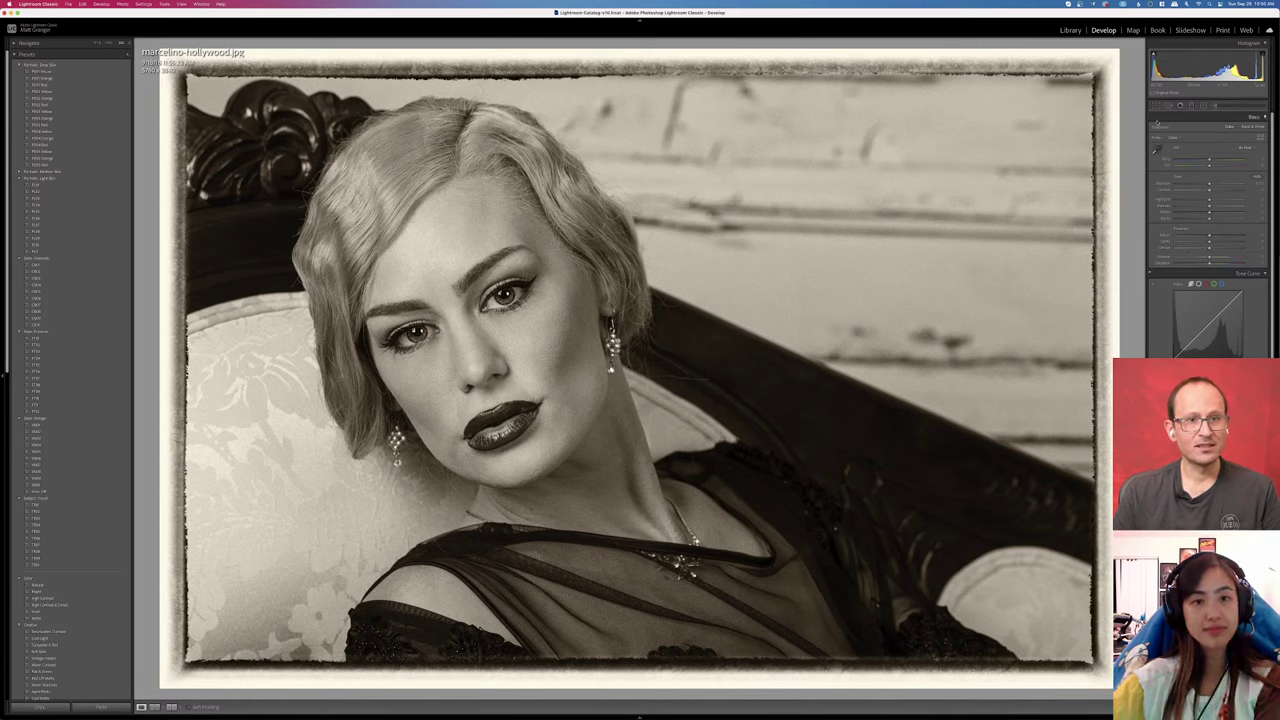
# Try cropping the sepia portrait inside its rough decorative border, and undo both crop changes.
pyautogui.click(1156, 106)
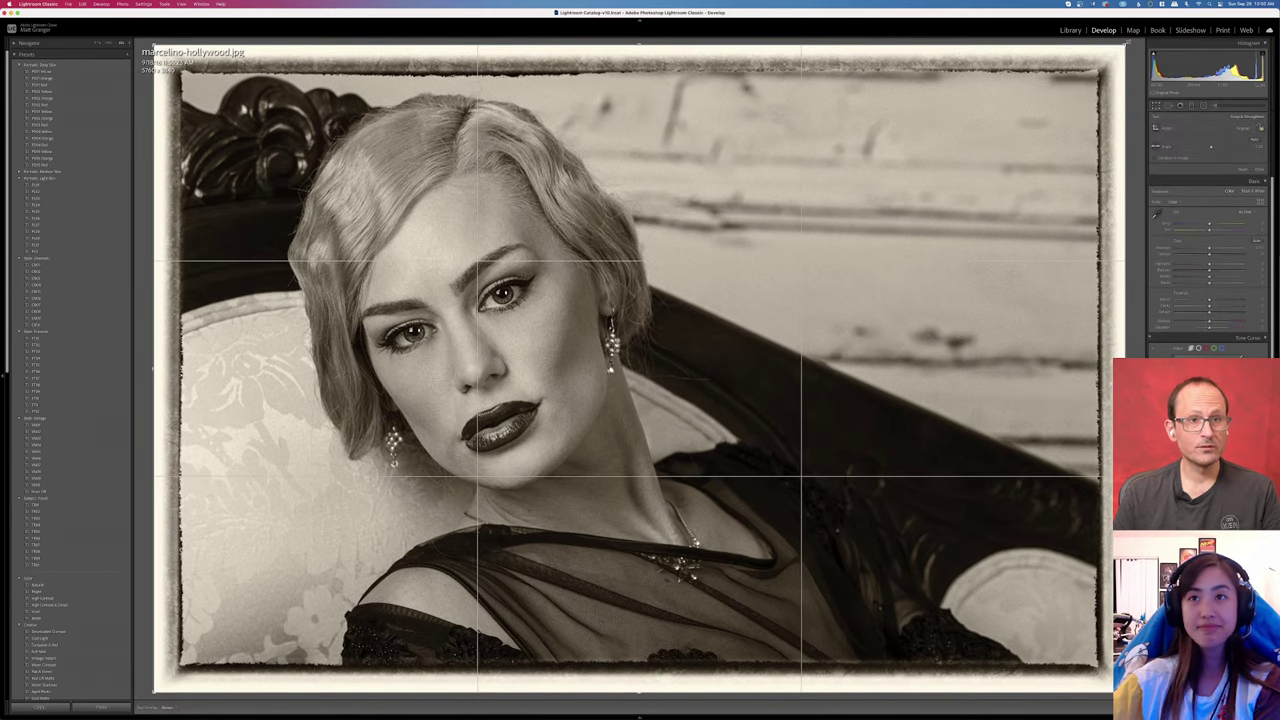
pyautogui.moveTo(1124, 44)
pyautogui.mouseDown()
pyautogui.moveTo(1106, 88)
pyautogui.moveTo(1116, 56)
pyautogui.mouseUp()
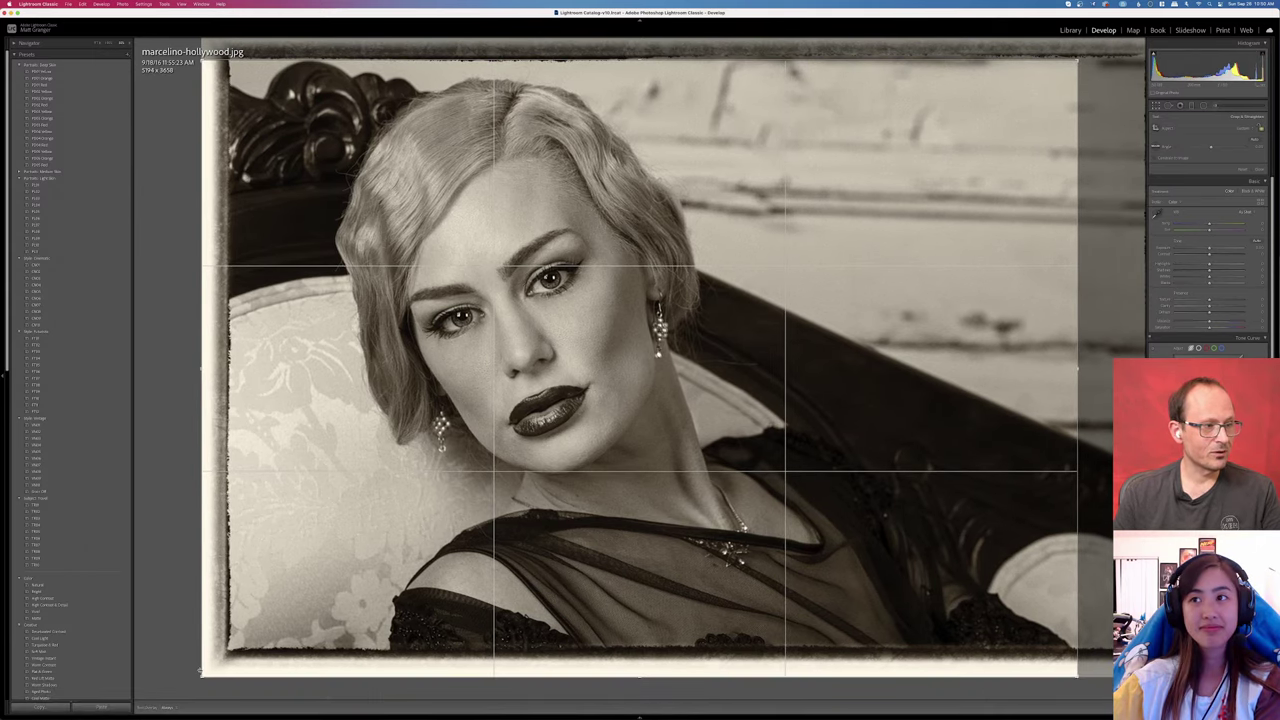
pyautogui.moveTo(202, 675); pyautogui.dragTo(230, 658)
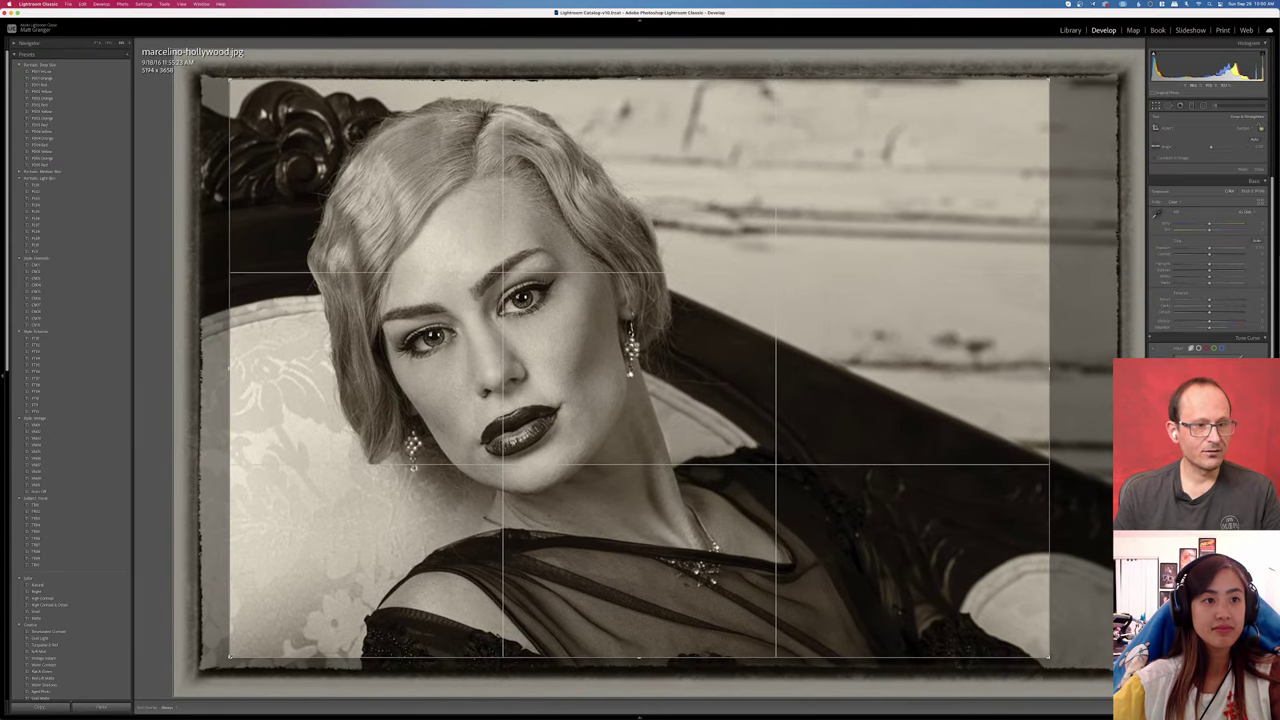
pyautogui.press('Return')
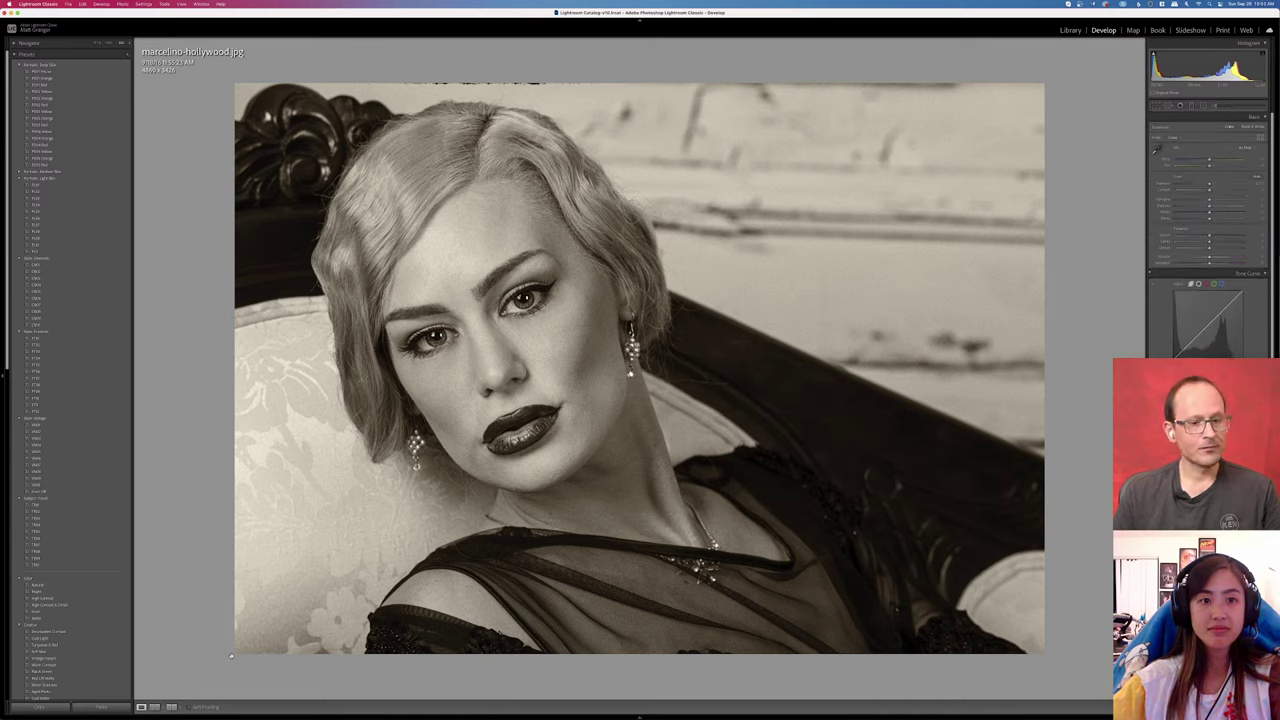
pyautogui.press('super+z')
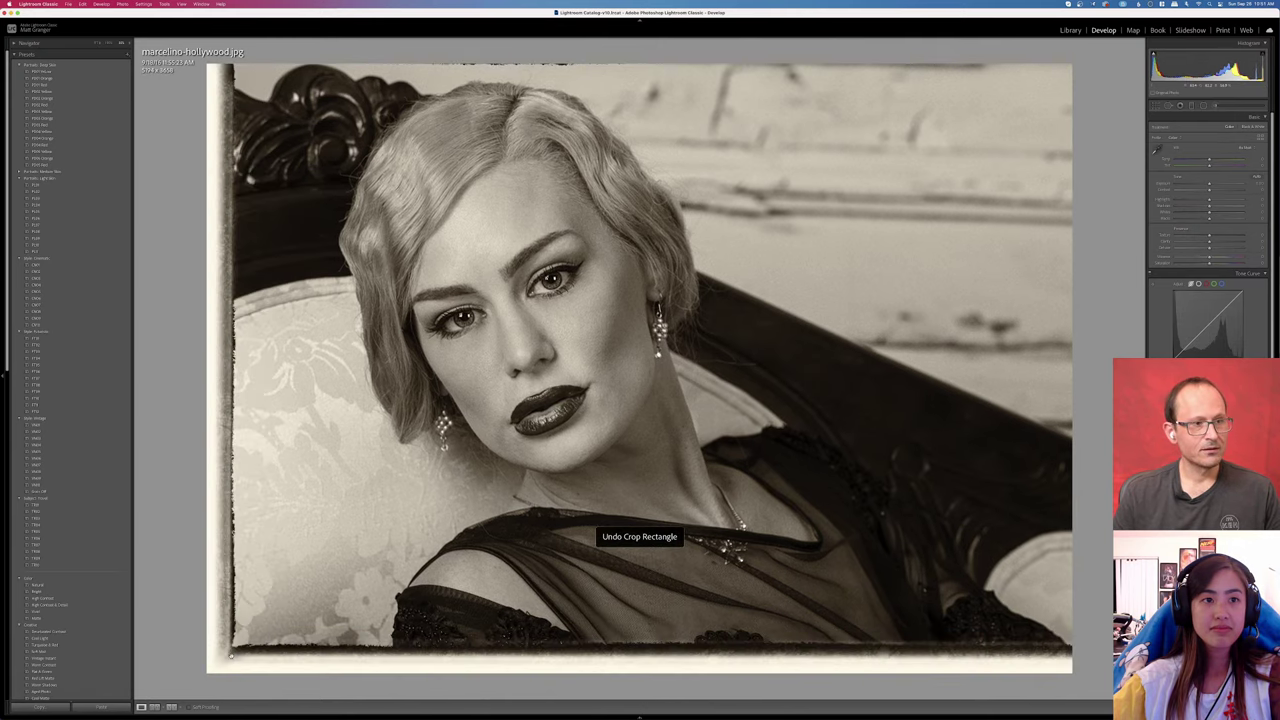
pyautogui.press('super+z')
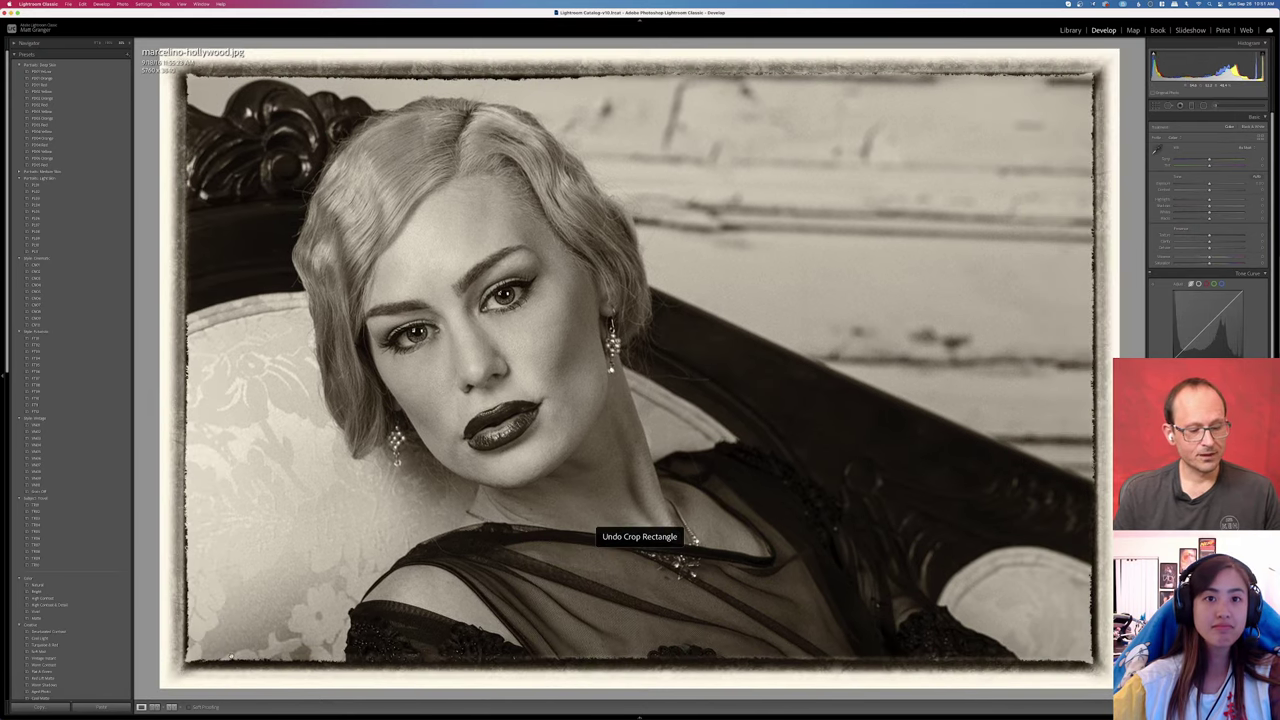
# Flag the sepia portrait as a pick and view the remaining photos through to the ivy wall image.
pyautogui.press('p')
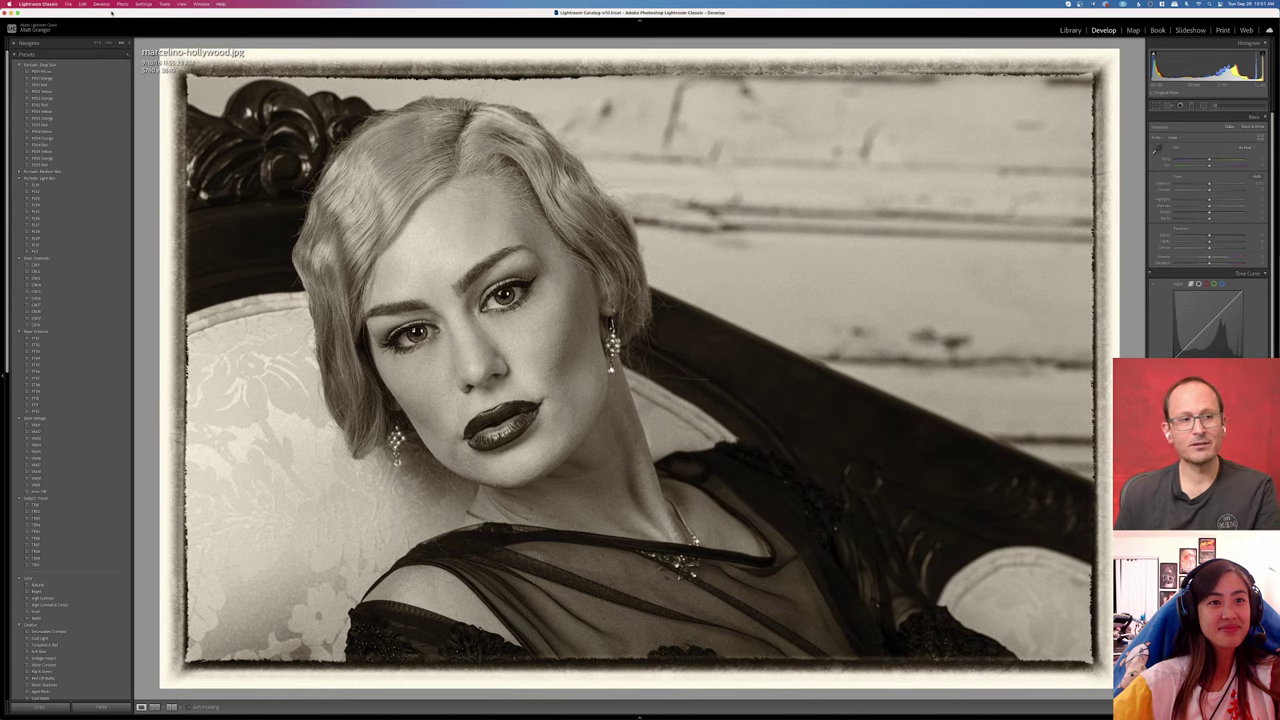
pyautogui.press('Right')
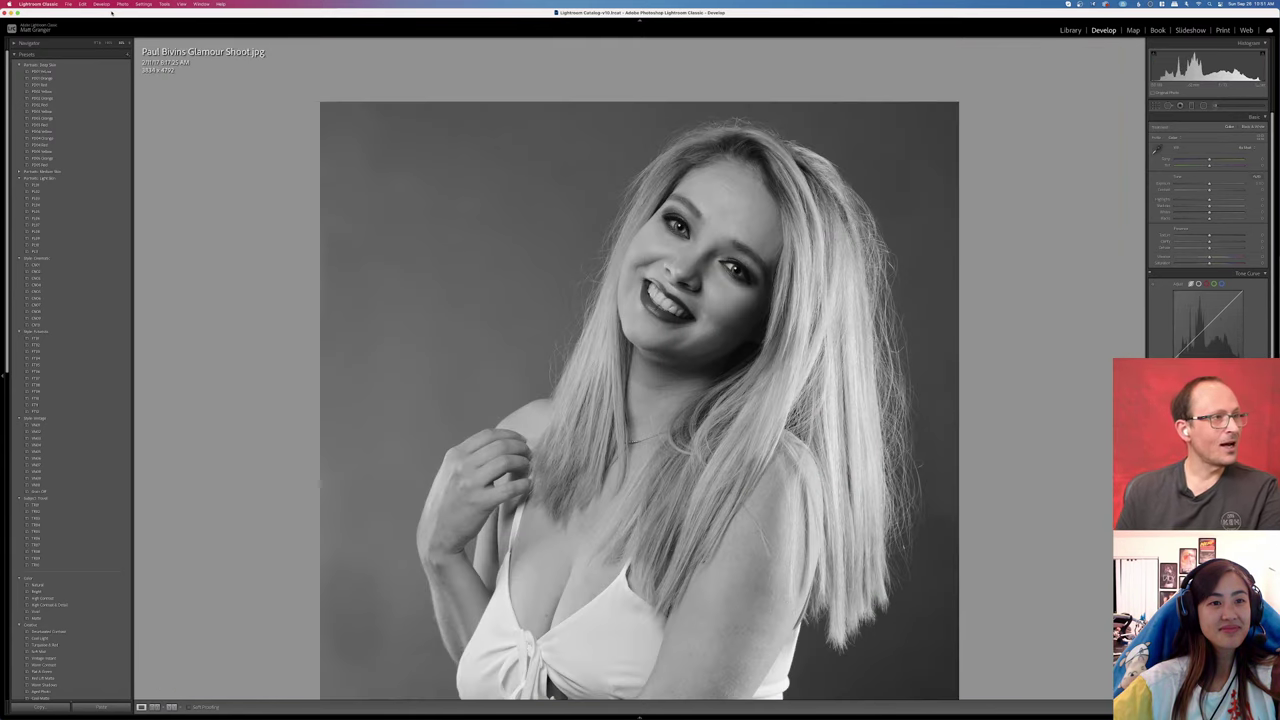
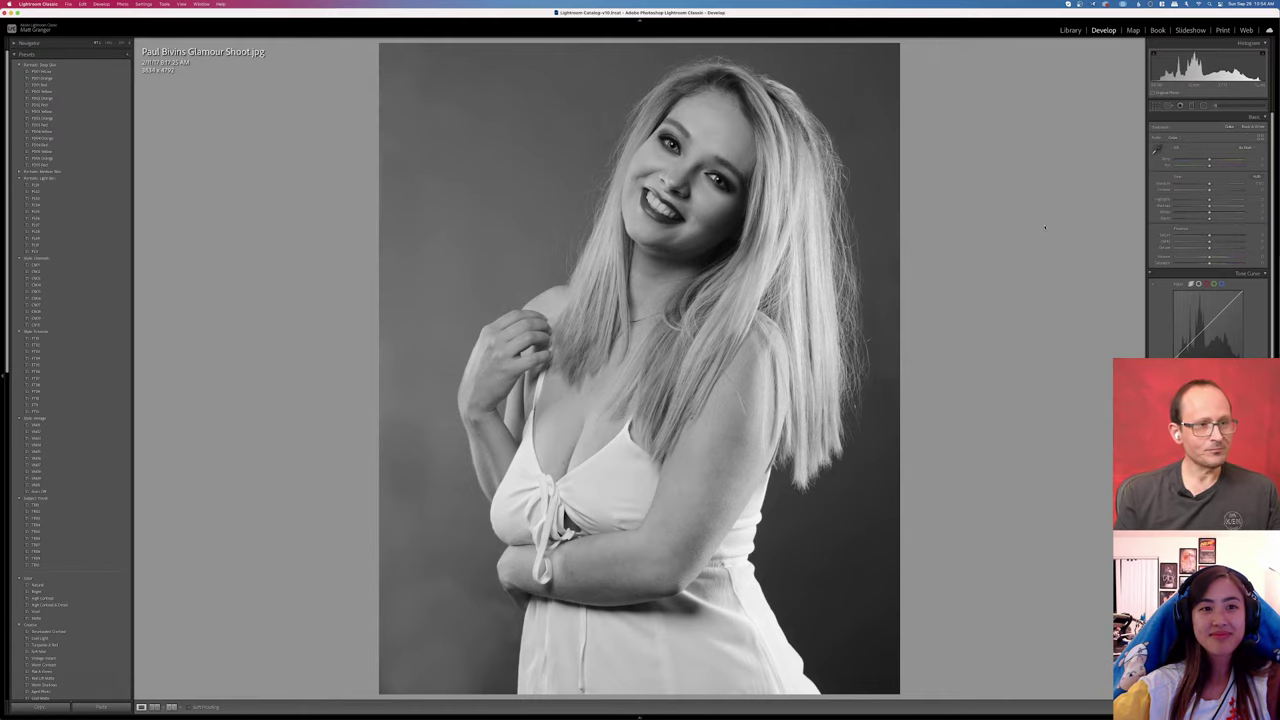
pyautogui.press('Right')
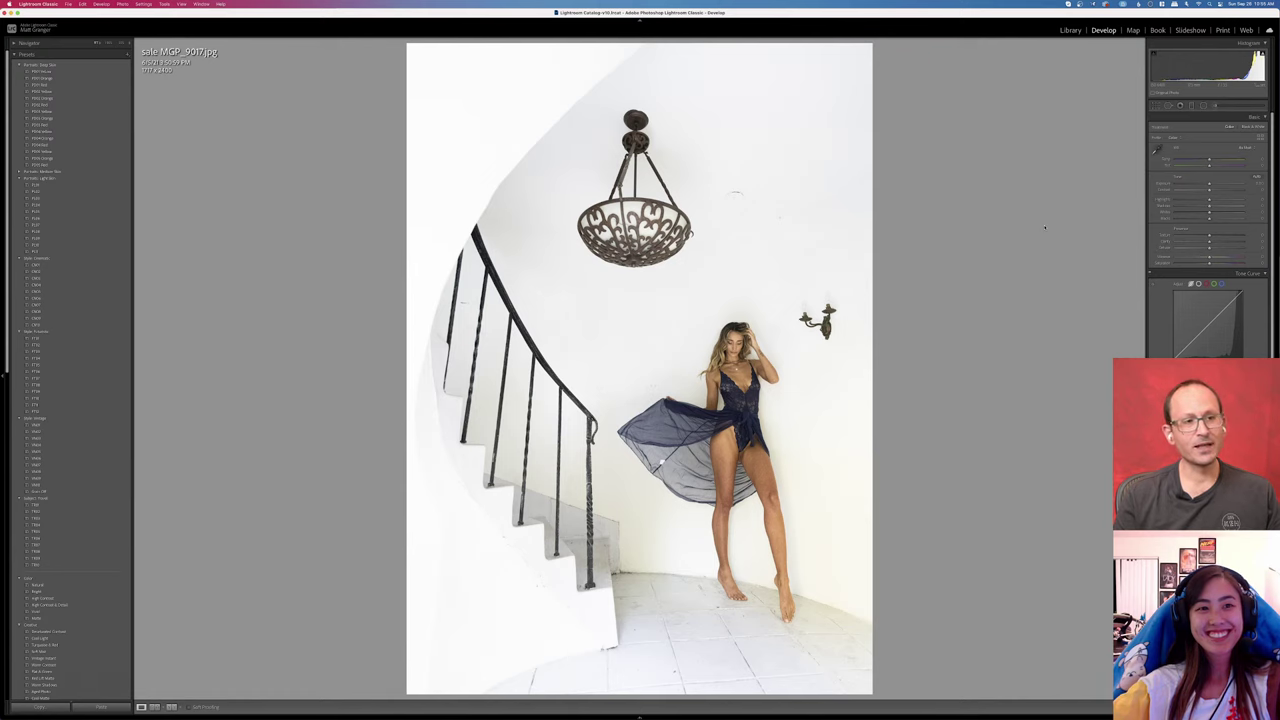
pyautogui.press('Right')
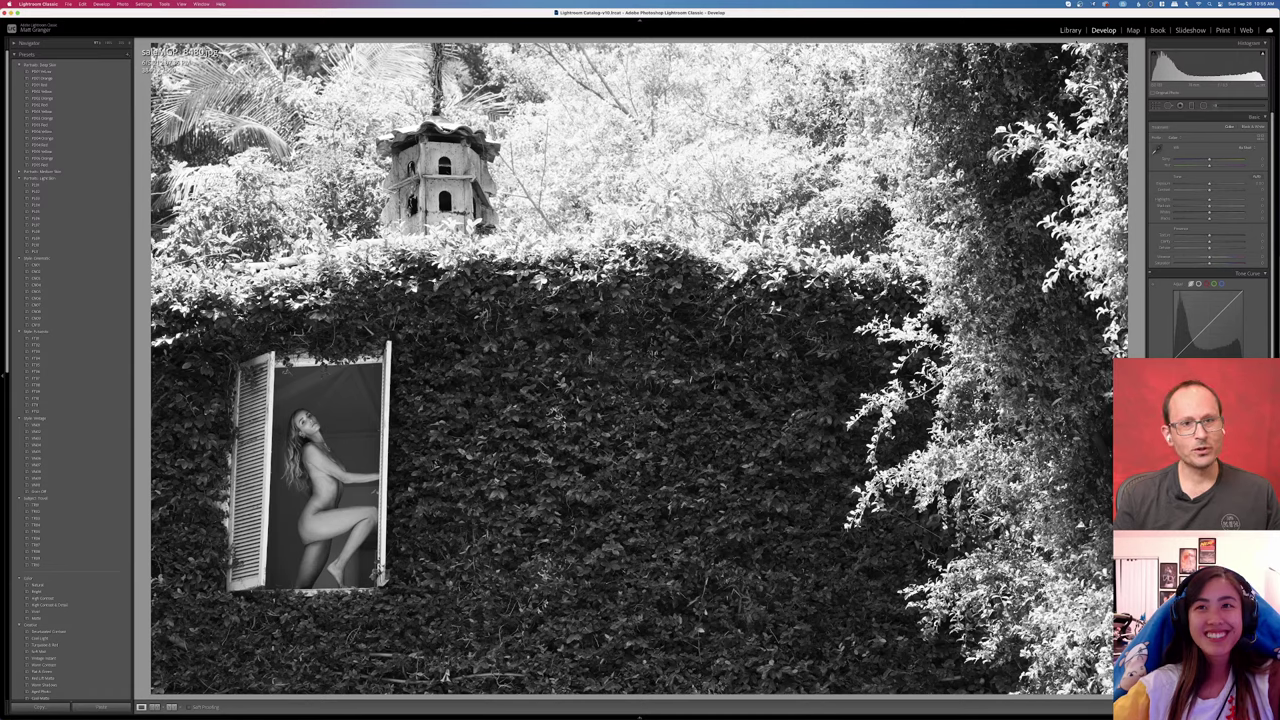
# Return to the color staircase photo and correct its vertical perspective in the Develop module.
pyautogui.click(1070, 30)
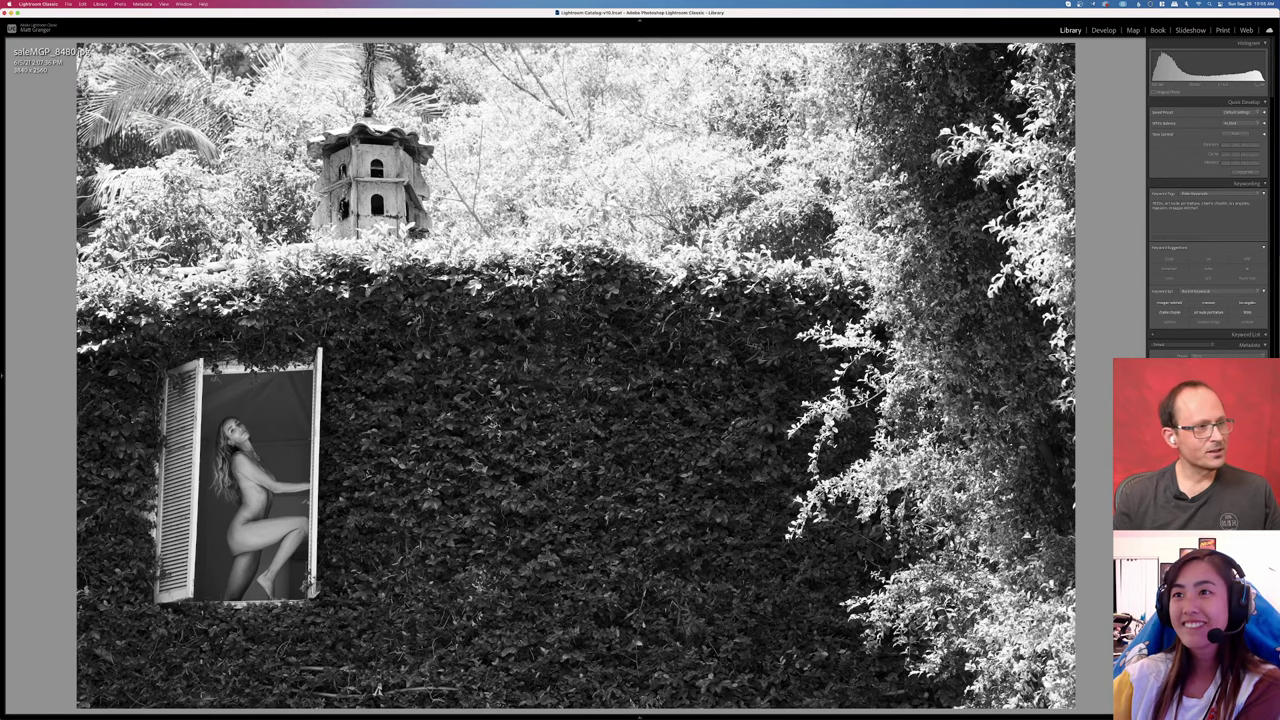
pyautogui.press('Right')
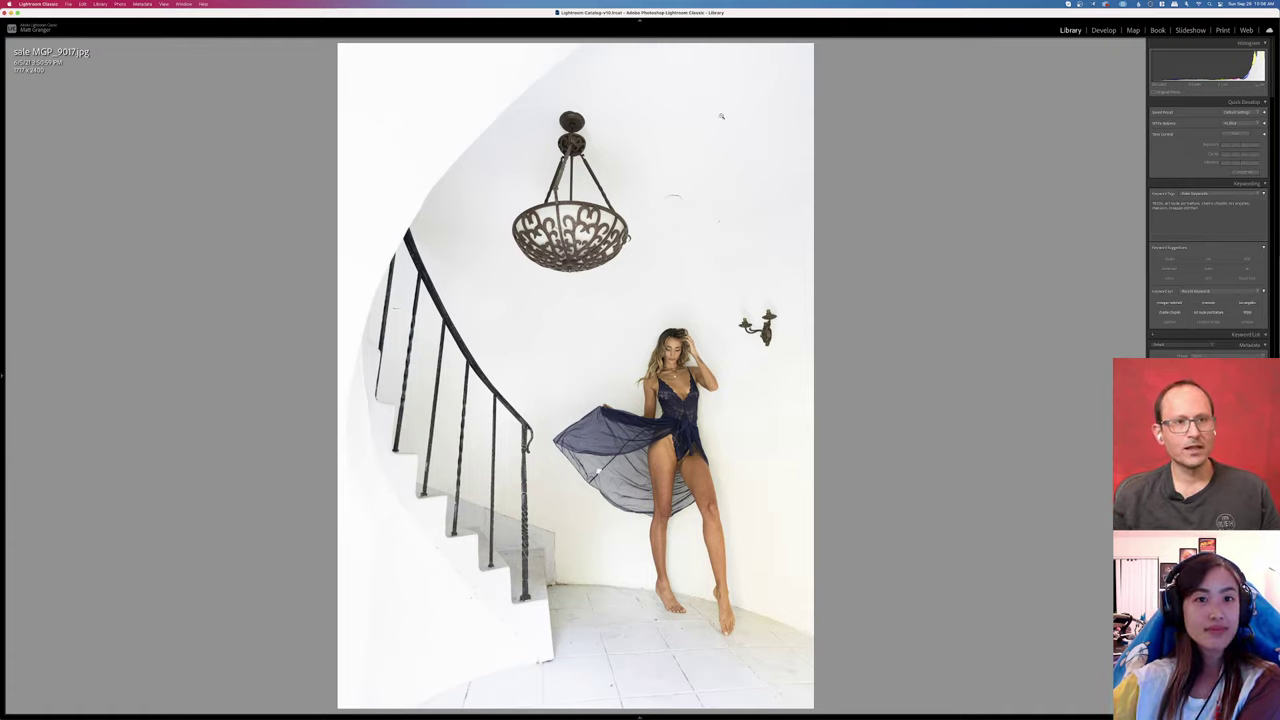
pyautogui.click(1101, 31)
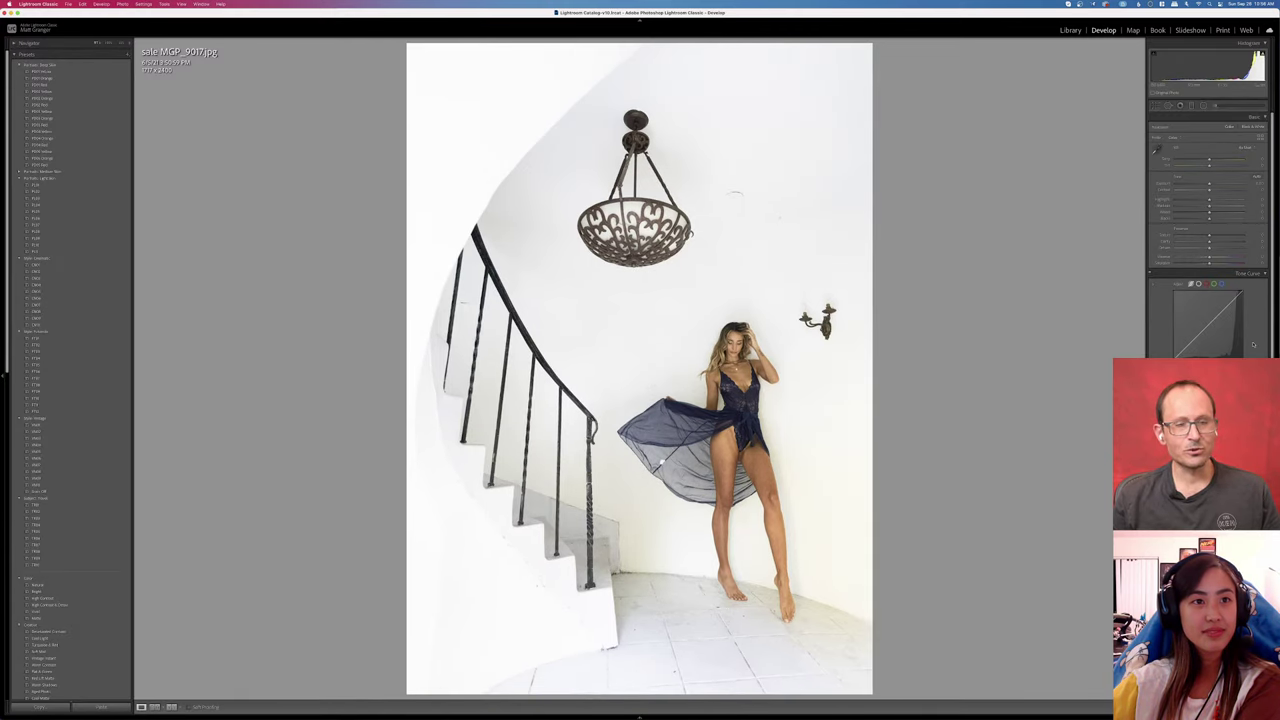
pyautogui.scroll(-2, 1253, 345)
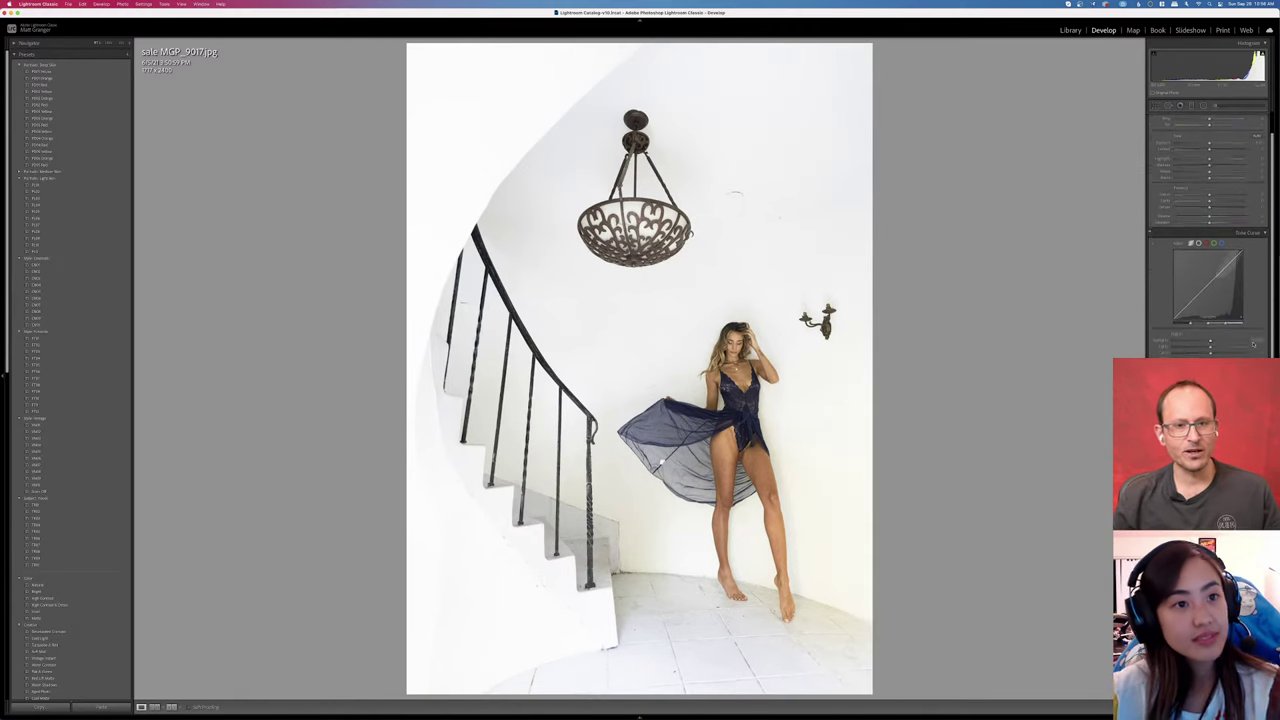
pyautogui.scroll(-15, 1253, 345)
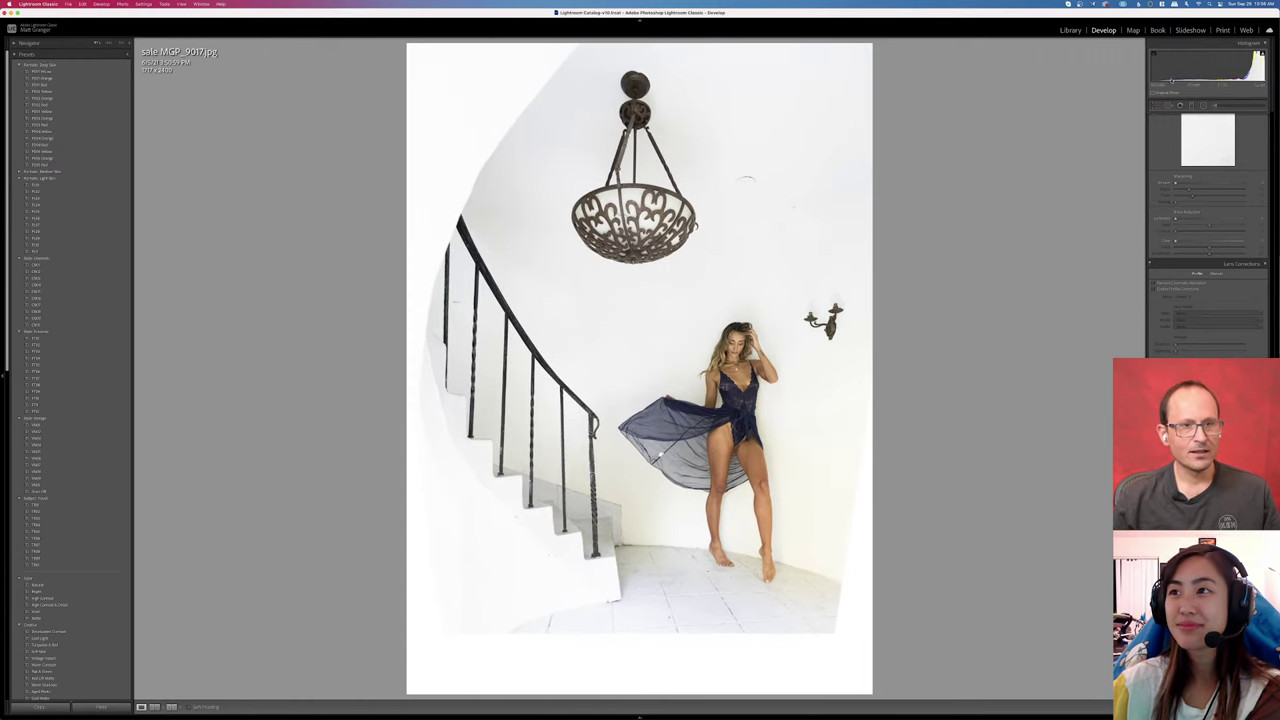
# Crop the staircase photo to about 1394 x 2159, removing the blank area below the floor, and raise its contrast by 5.
pyautogui.click(1156, 104)
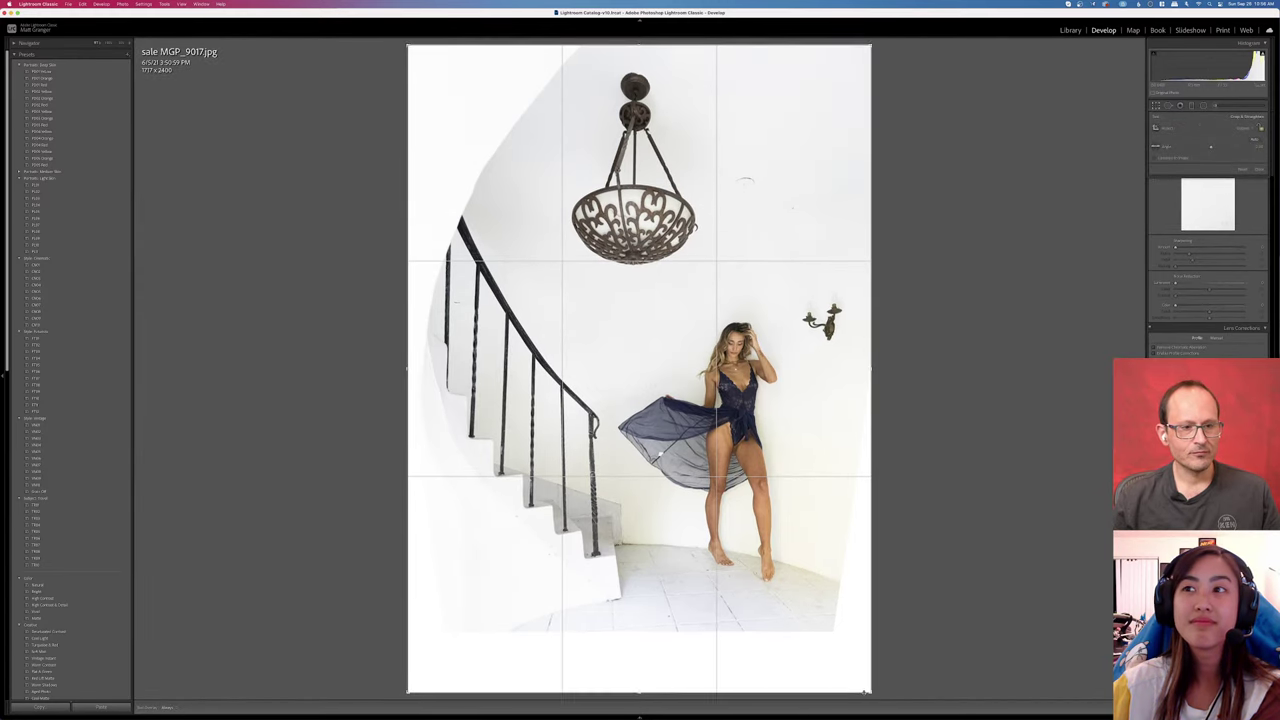
pyautogui.moveTo(873, 686); pyautogui.dragTo(836, 658)
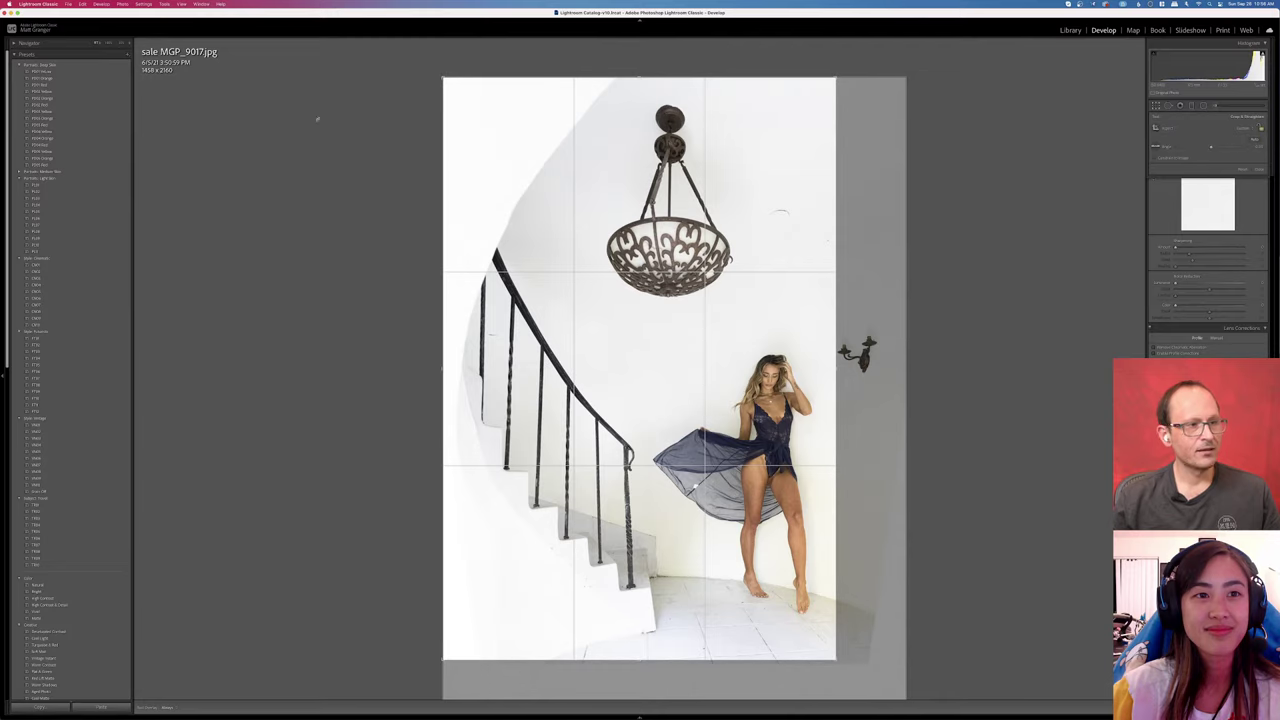
pyautogui.moveTo(442, 79); pyautogui.dragTo(450, 79)
pyautogui.press('=')
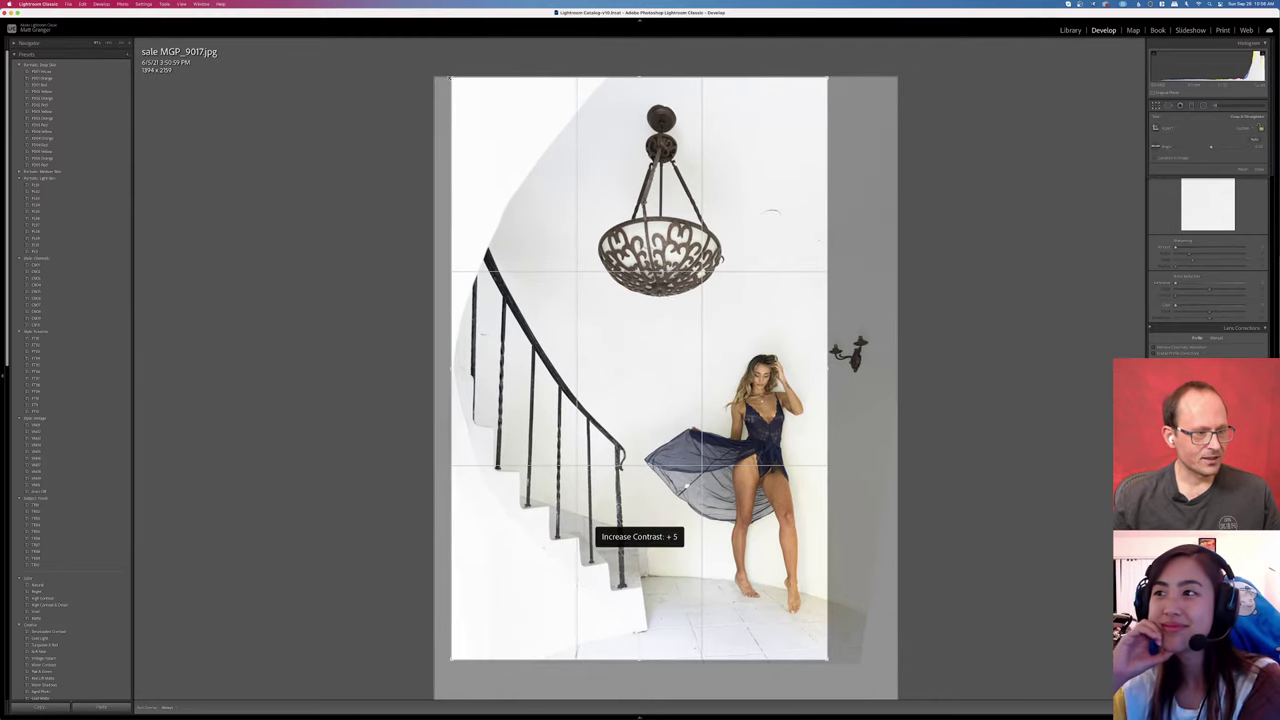
pyautogui.press('Return')
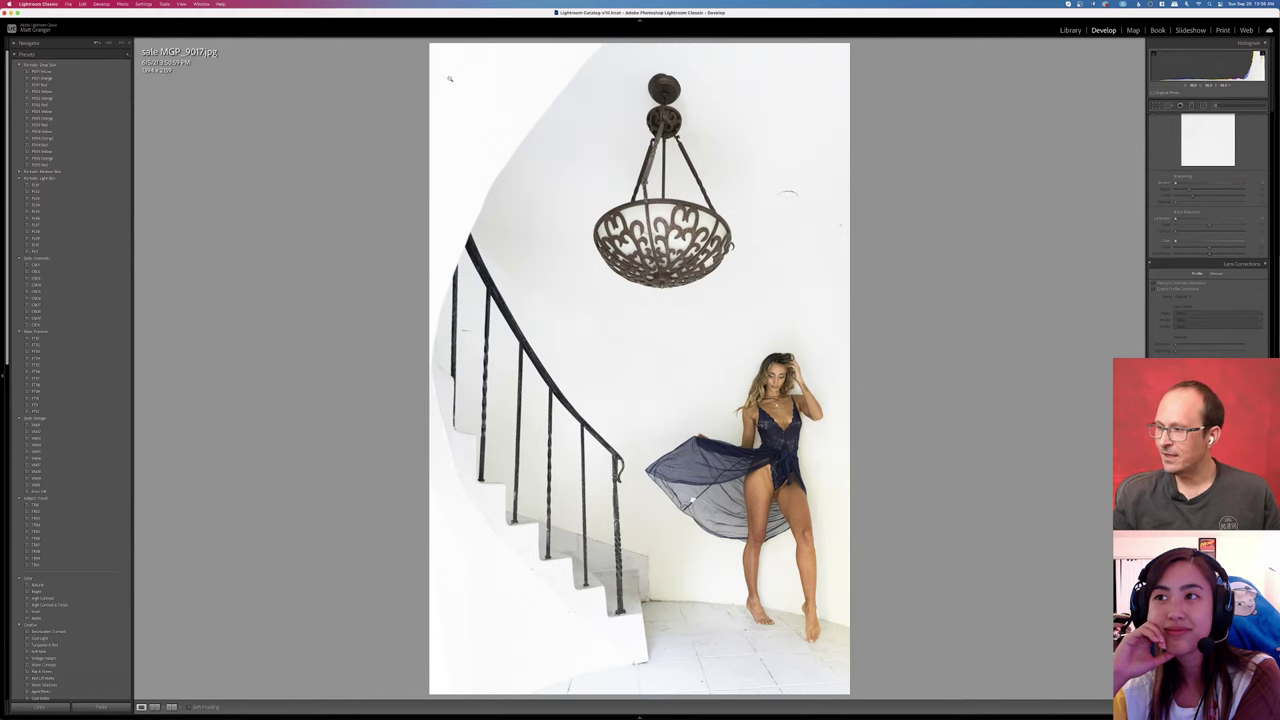
# Show all photos in the Library grid and apply the Flagged filter.
pyautogui.press('Right')
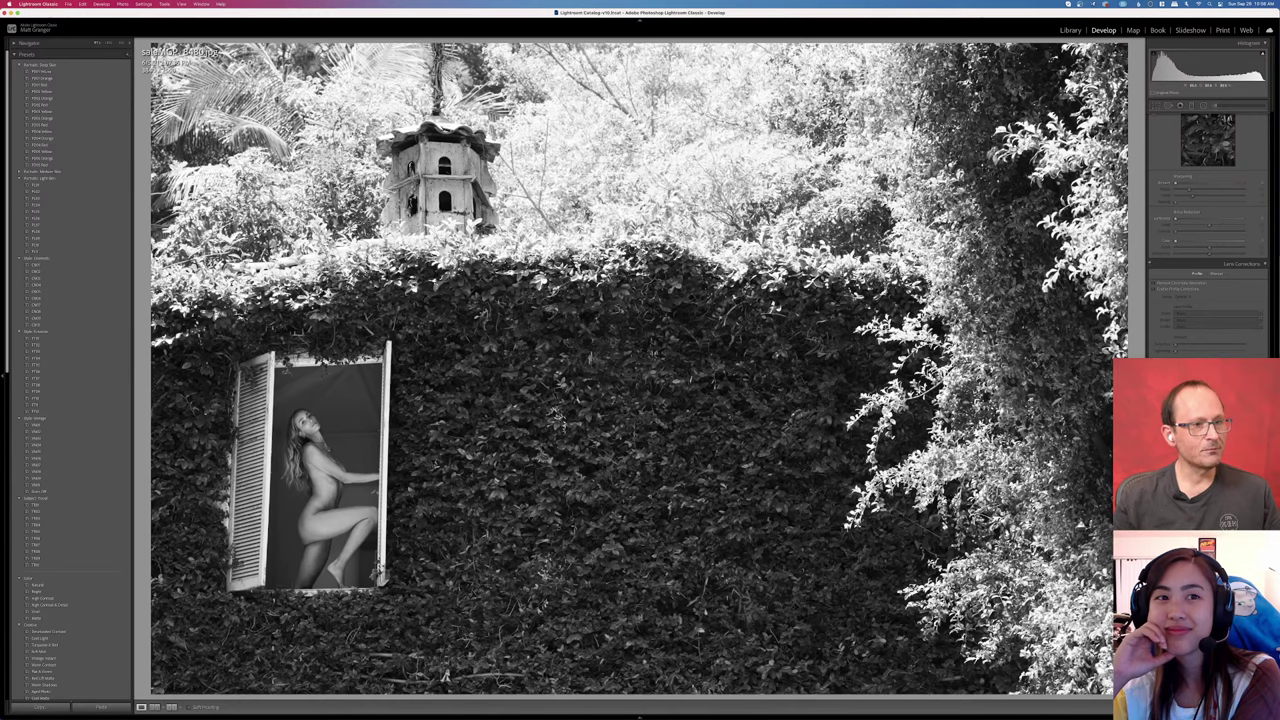
pyautogui.press('Left')
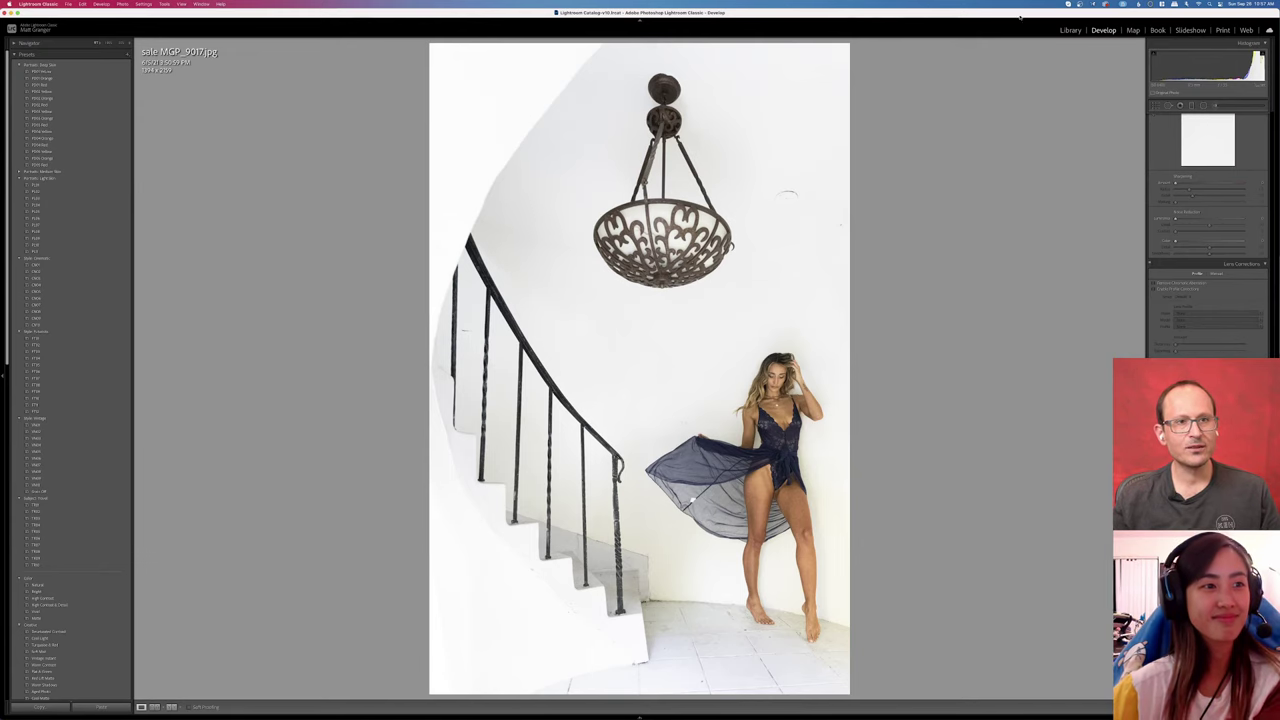
pyautogui.click(1072, 30)
pyautogui.press('g')
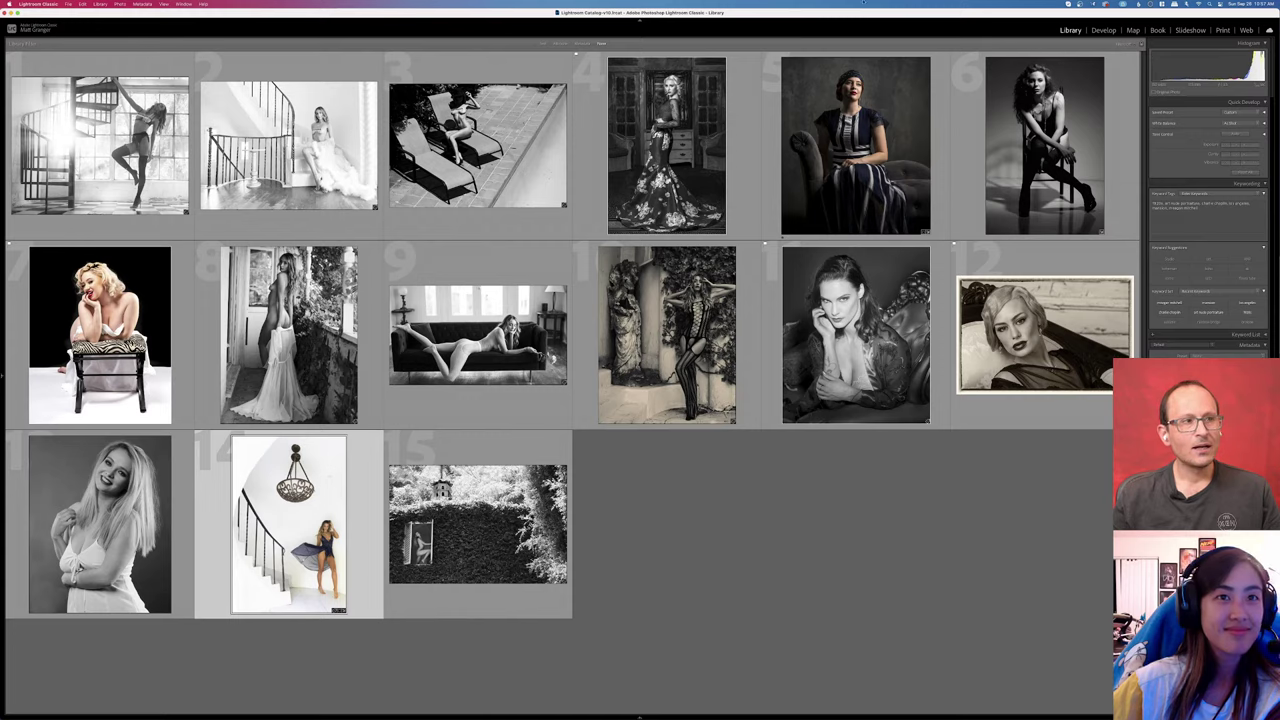
pyautogui.click(1124, 43)
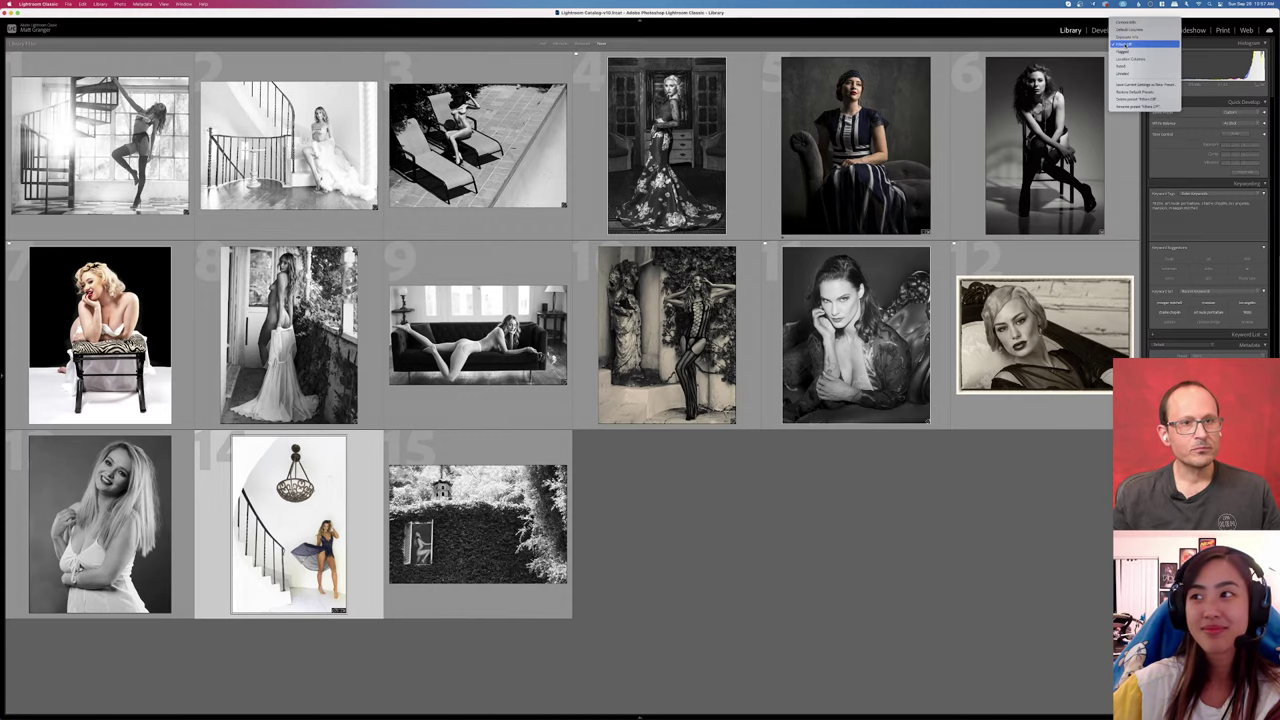
pyautogui.click(1124, 51)
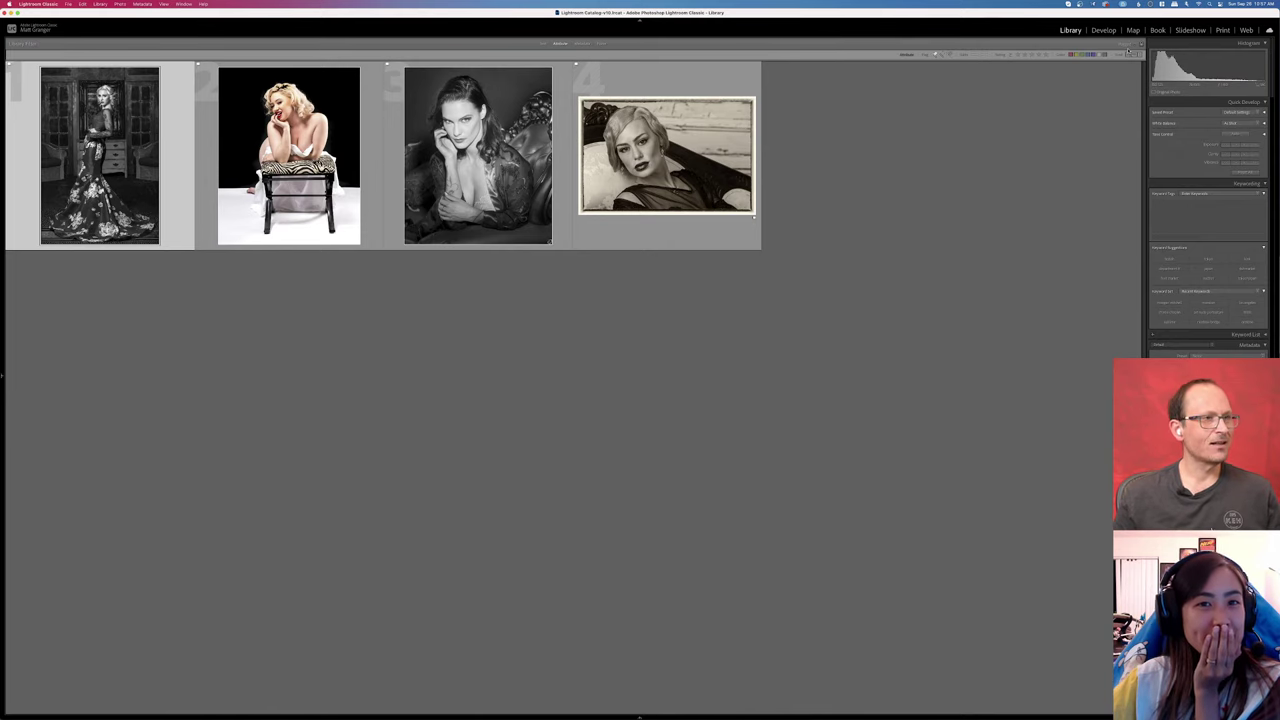
# Review the flagged photos one by one in the enlarged single-photo view, starting with the first.
pyautogui.doubleClick(131, 157)
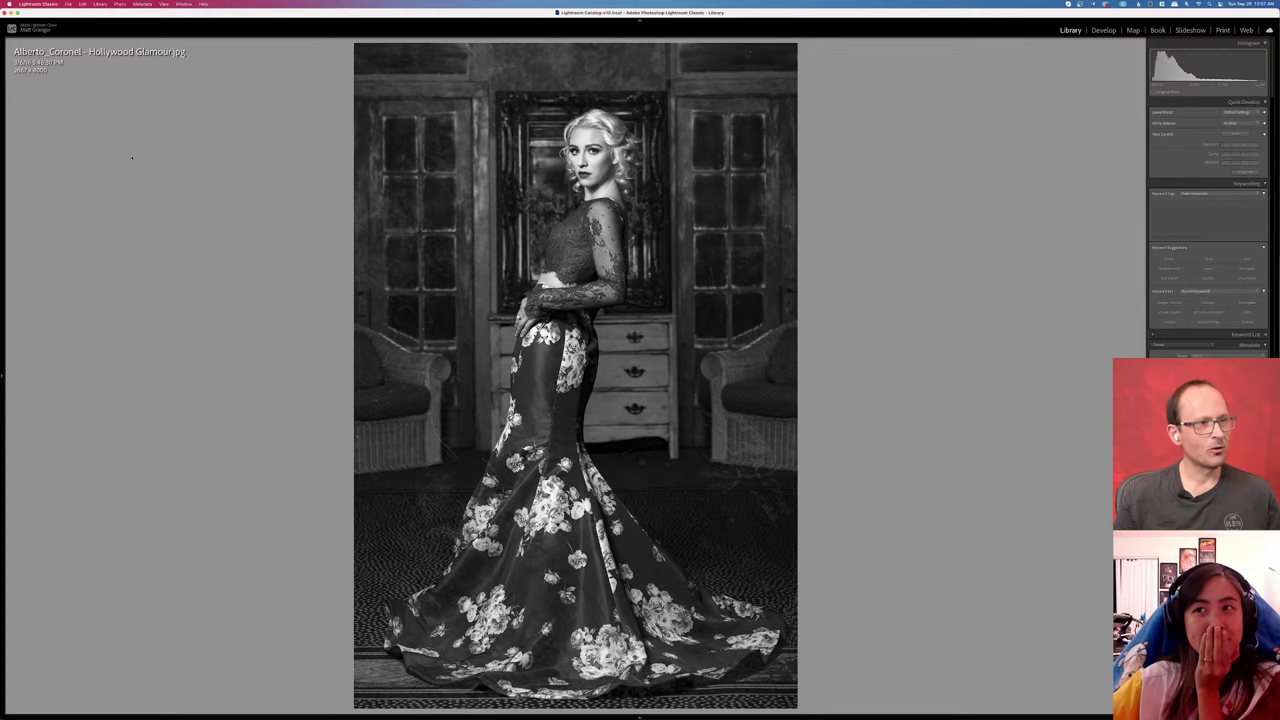
pyautogui.press('Right')
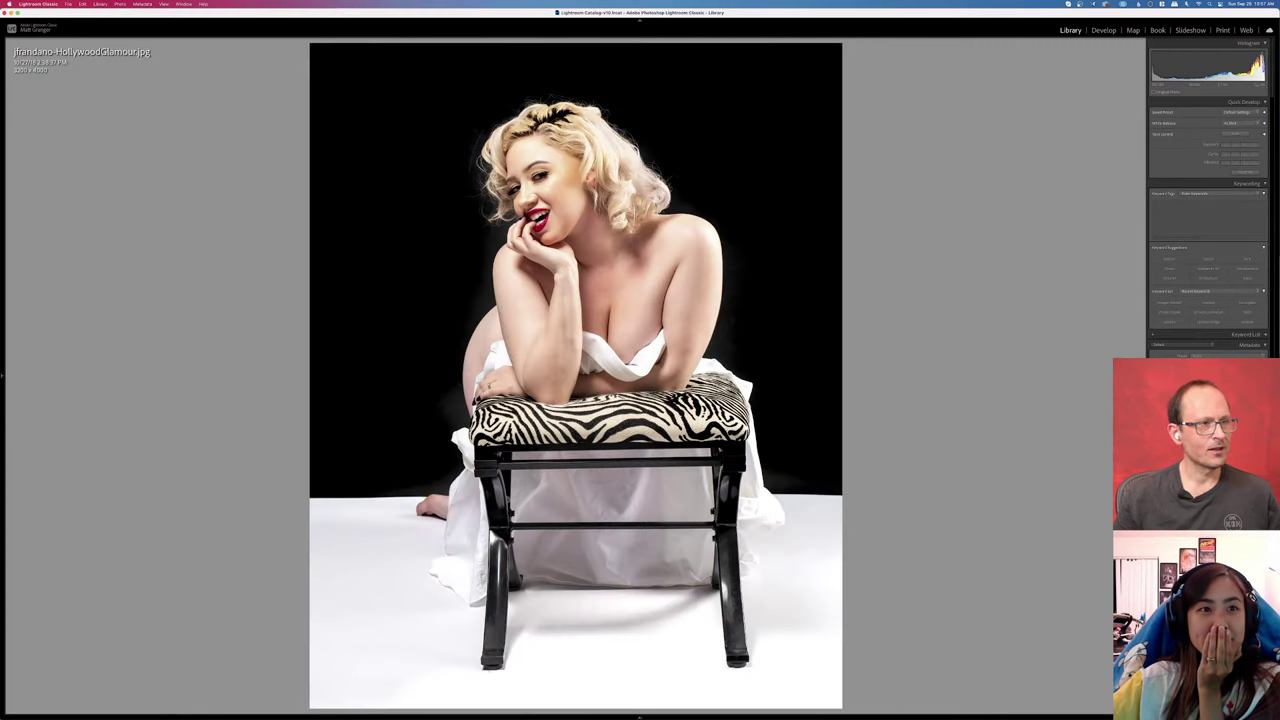